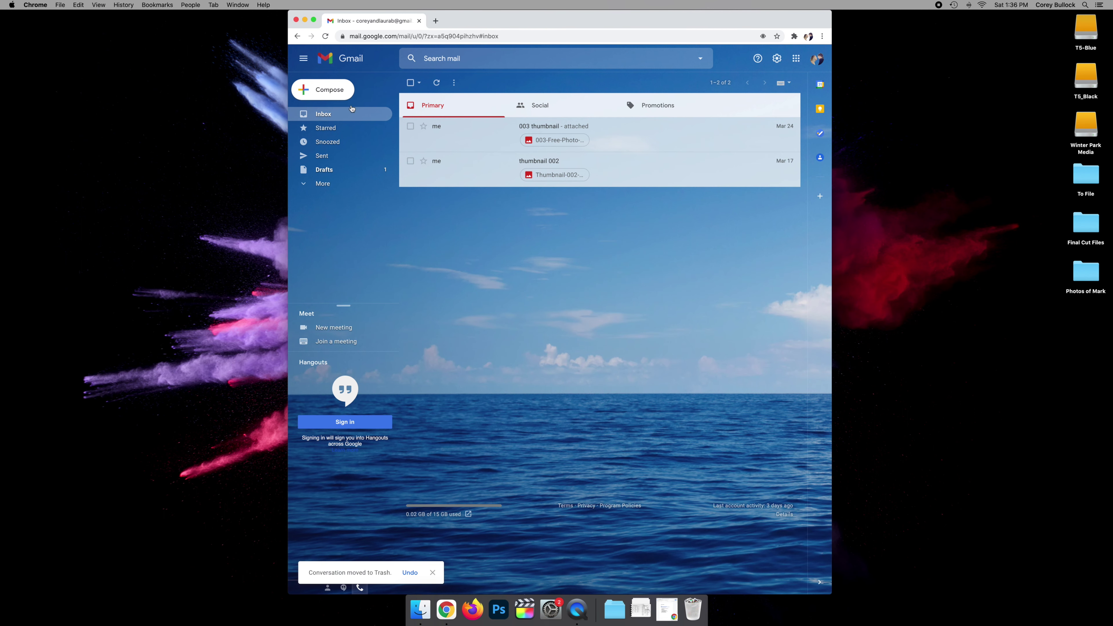
Send a new email with subject and body "test" to the account owner's own contact and dismiss the sent notification.
click(346, 94)
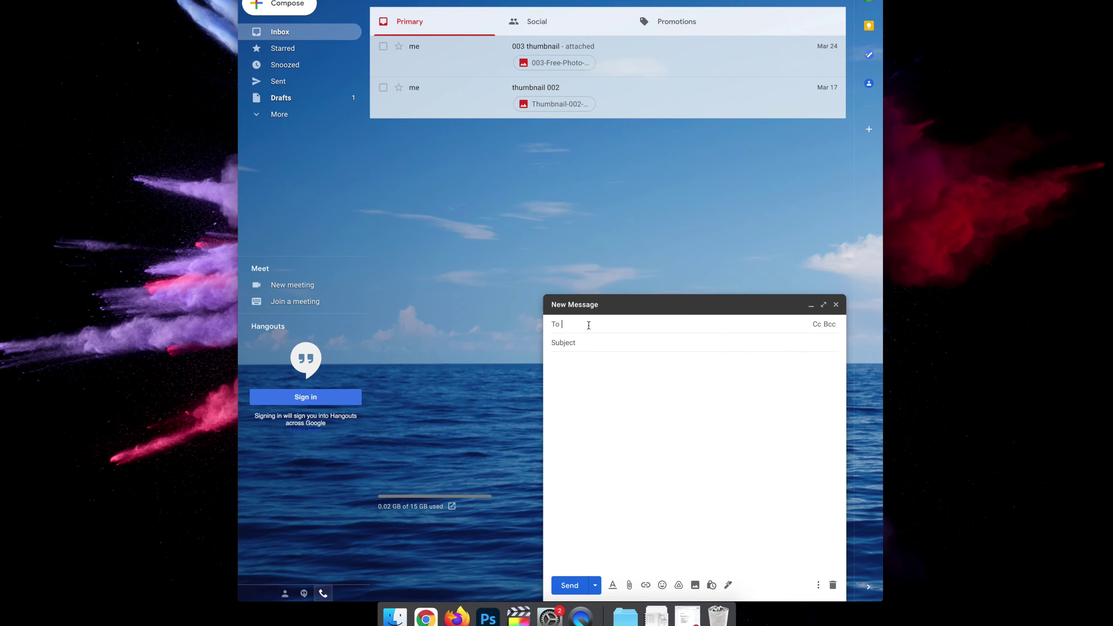
text(corey)
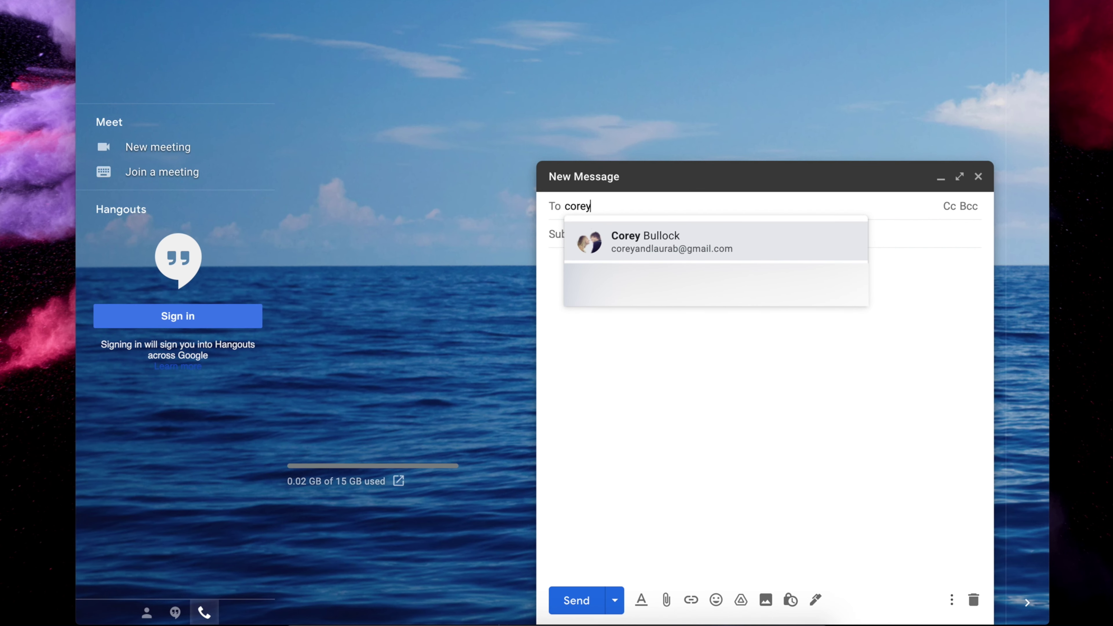
key(Tab)
text(test)
key(Tab)
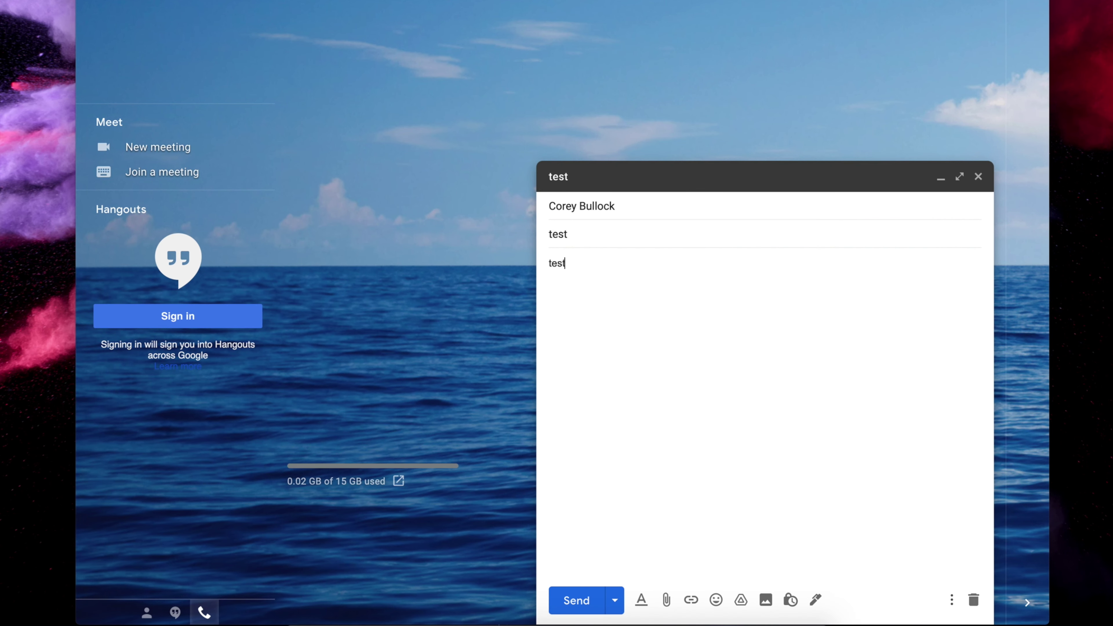
click(578, 603)
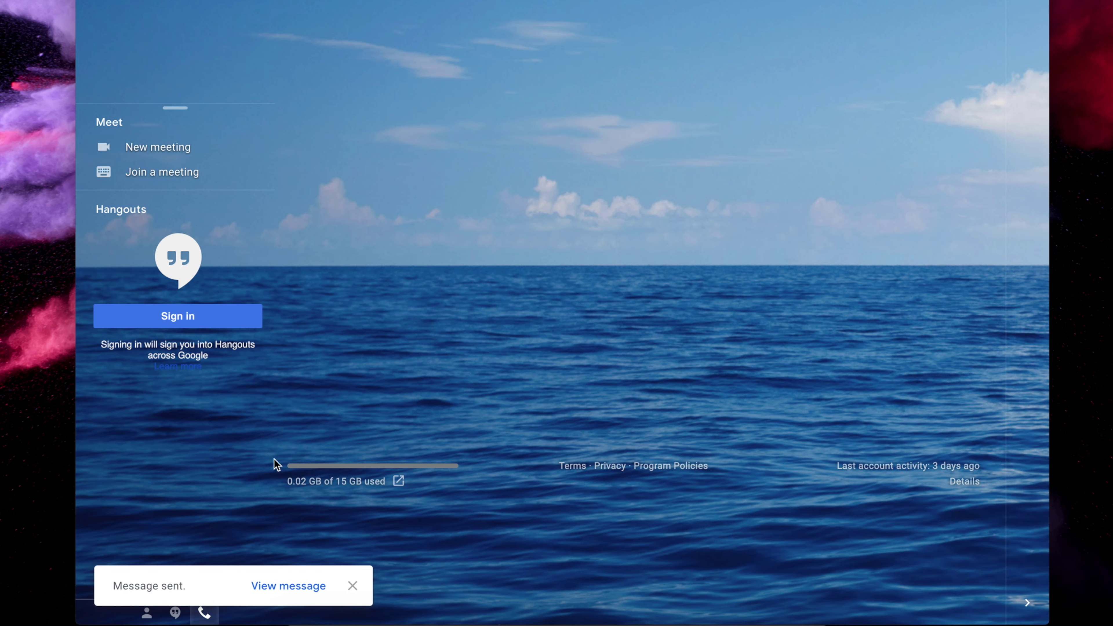
click(352, 586)
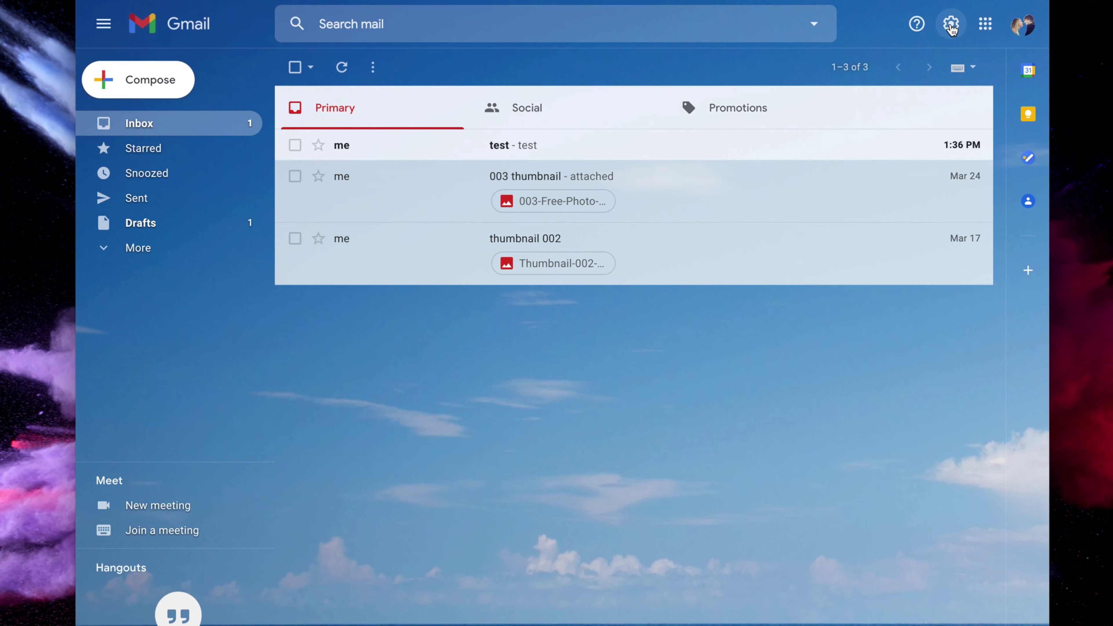
Set the Undo Send cancellation period to 30 seconds in the general settings and save the changes.
click(951, 24)
click(872, 109)
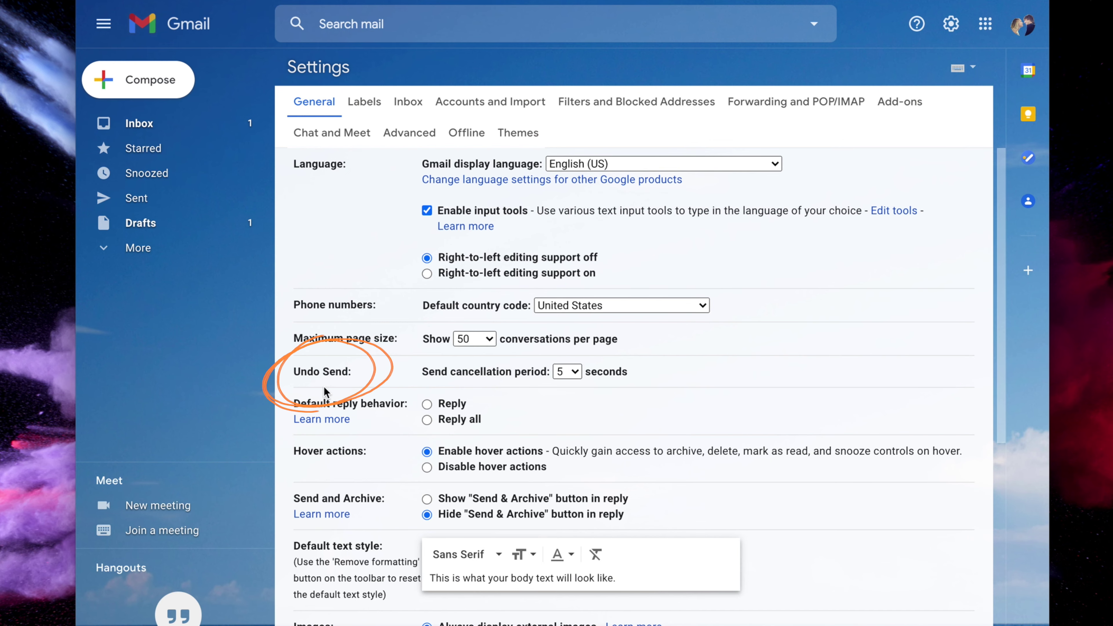
click(567, 372)
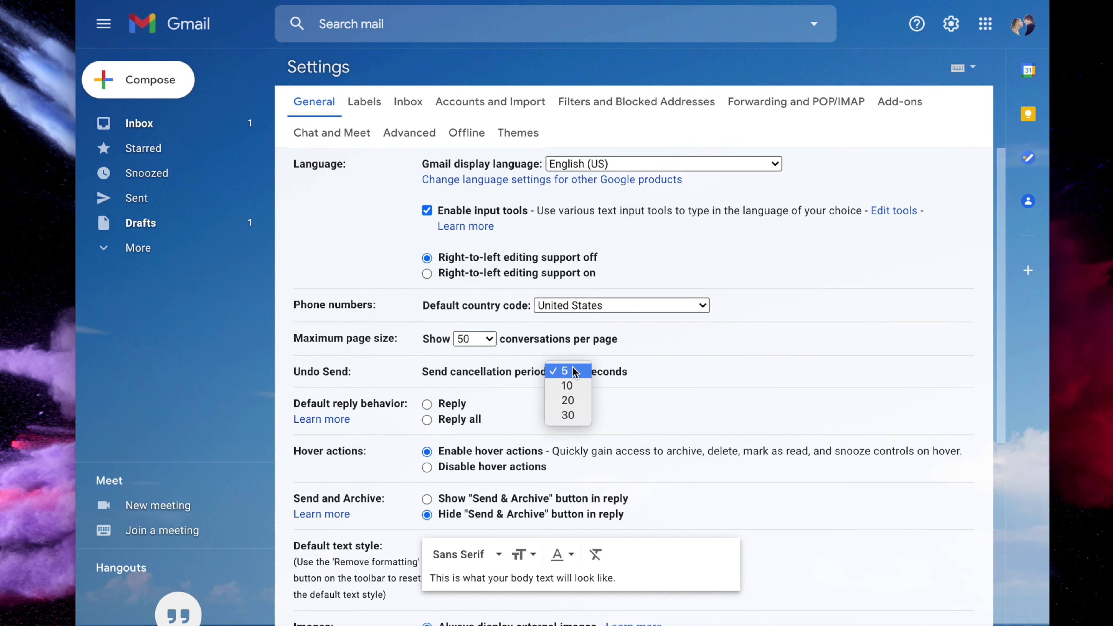
key(Return)
scroll(675, 438, down, 15)
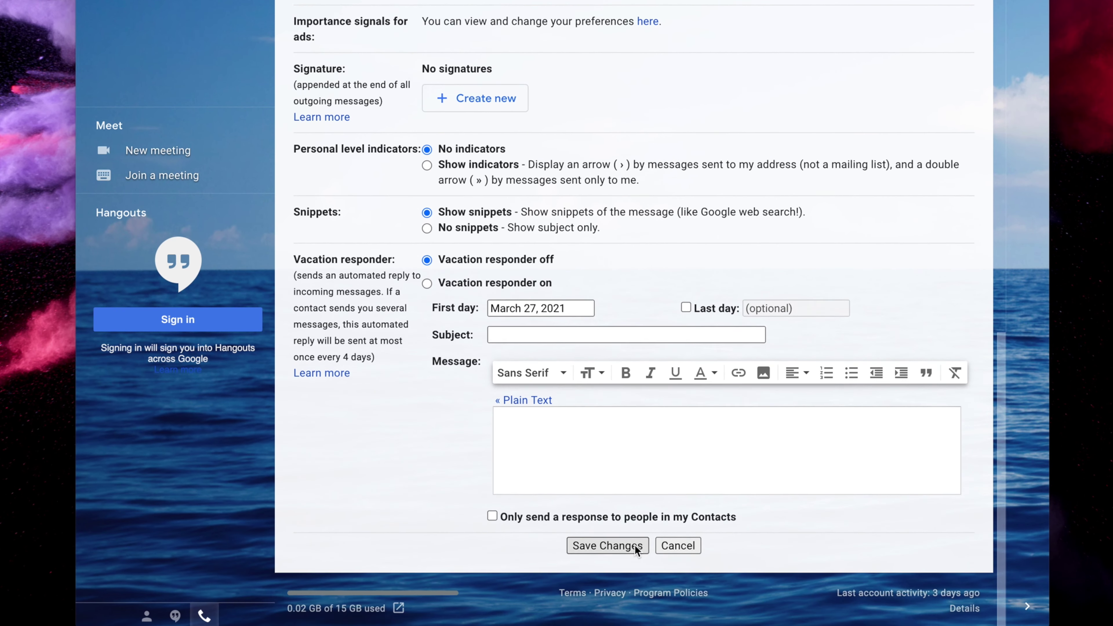
click(634, 545)
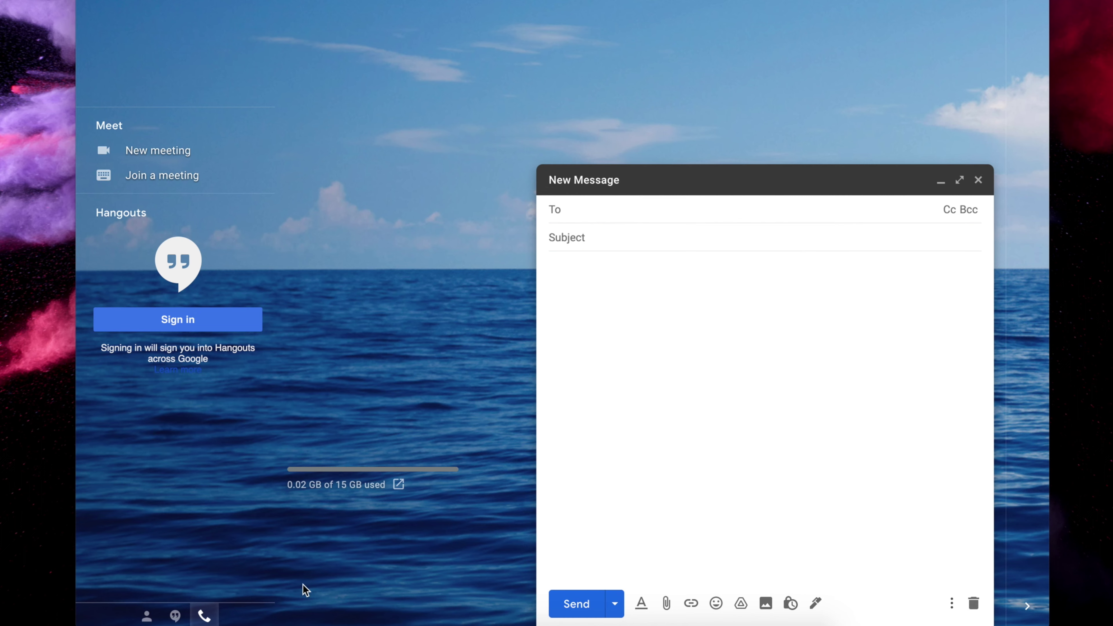
Close the open message and compose a new one to the account owner's contact with "test" as subject and body.
click(978, 179)
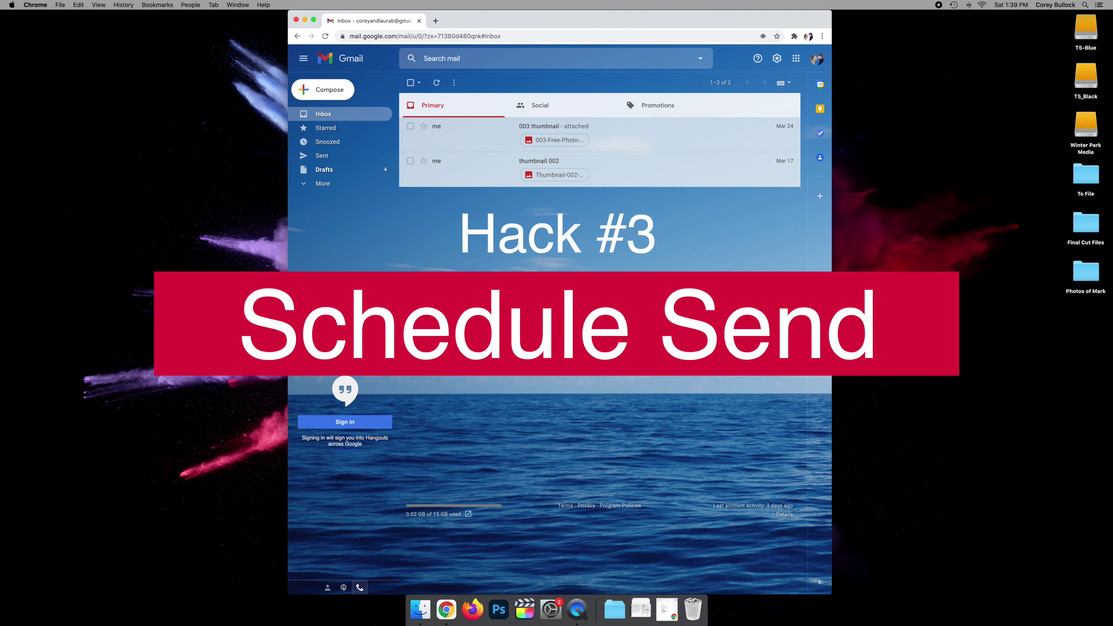
text(ccorey)
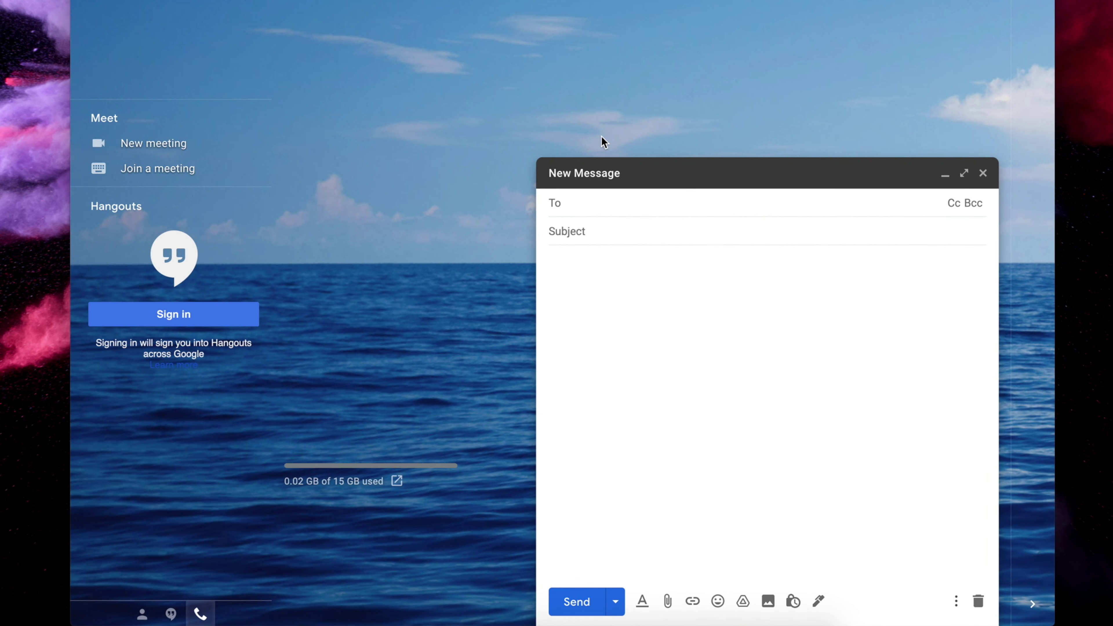
key(Return)
key(Tab)
text(test)
key(Tab)
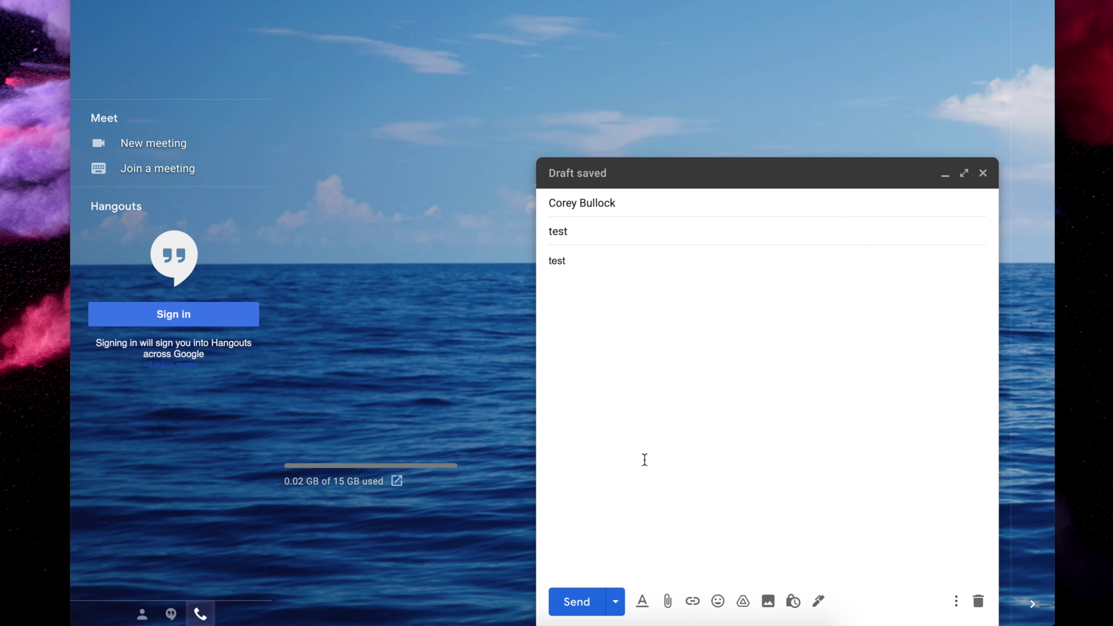
Schedule the test message to be sent on Mar 31, 2021 at 9:00 AM.
click(616, 603)
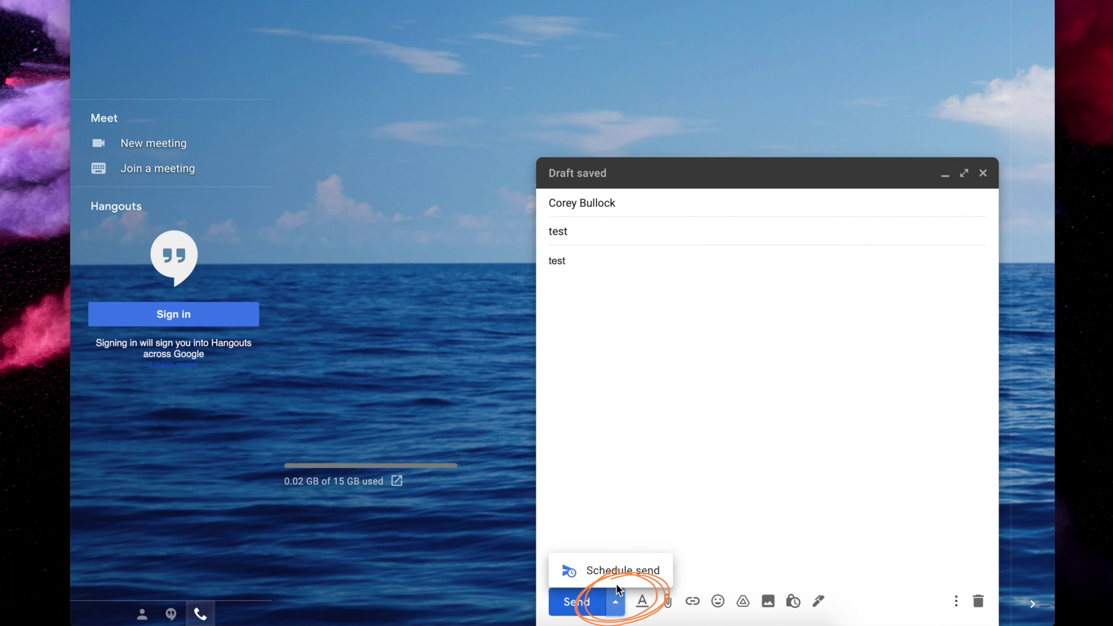
click(621, 577)
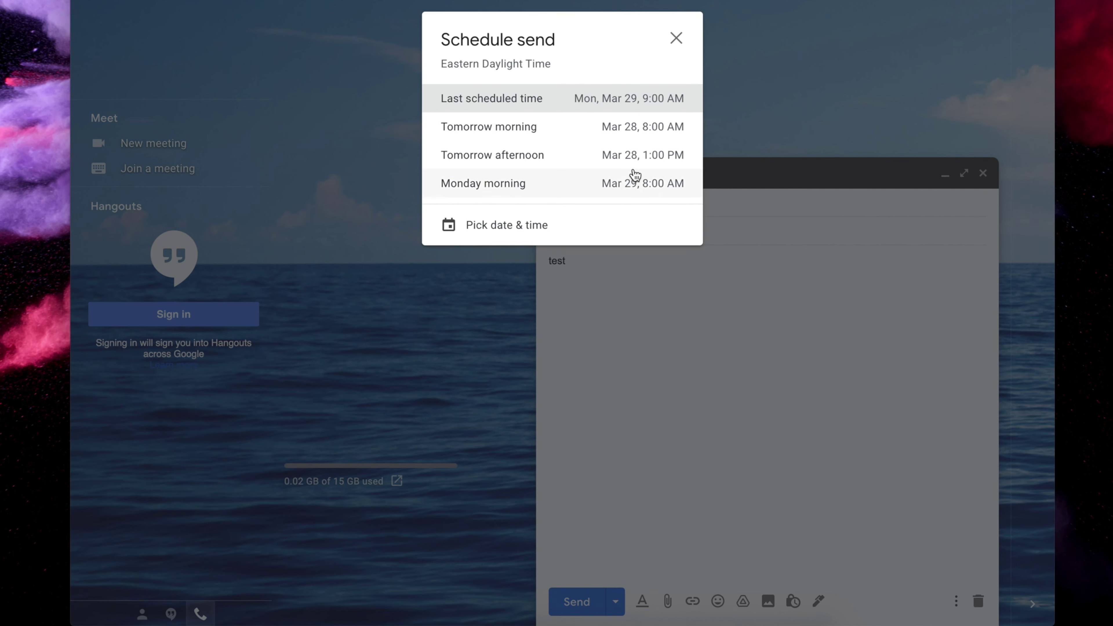
click(529, 226)
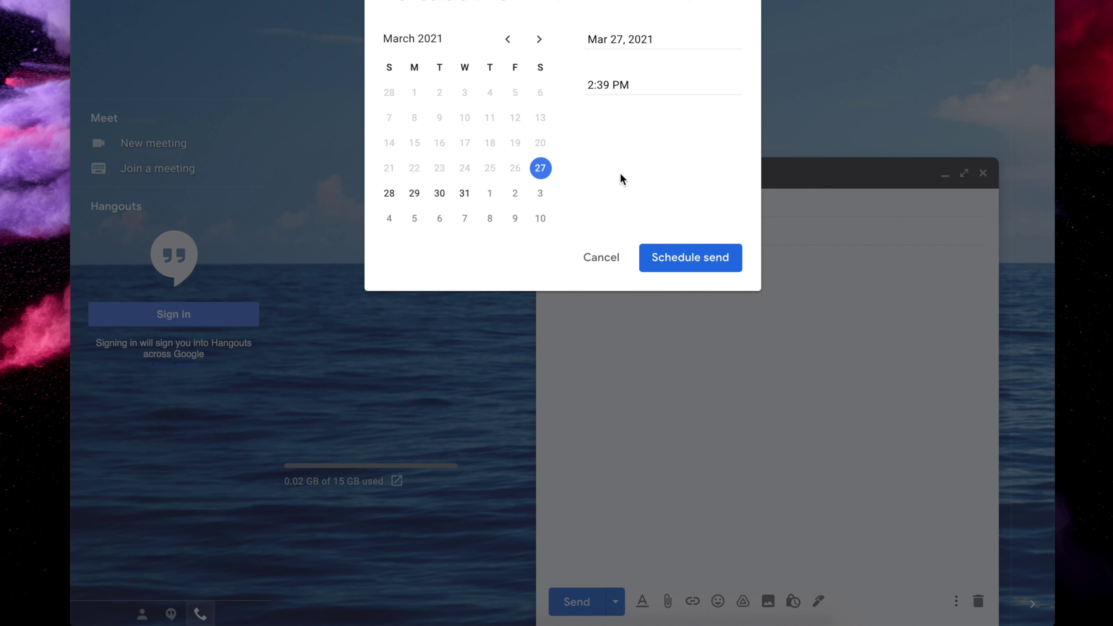
click(465, 193)
click(651, 92)
text(9:00 AM)
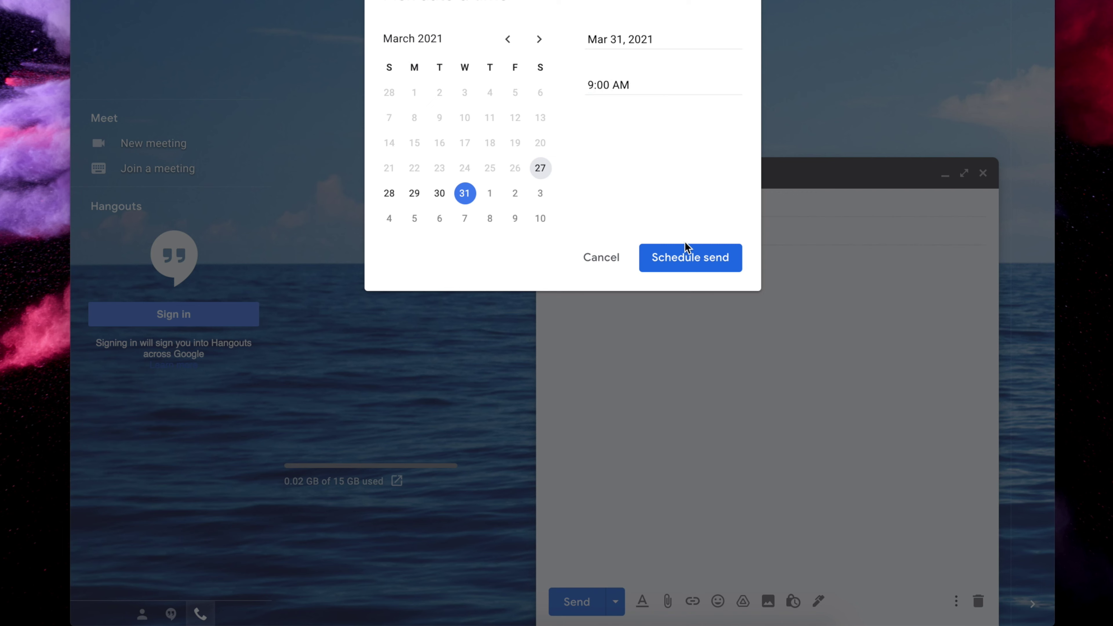
click(686, 253)
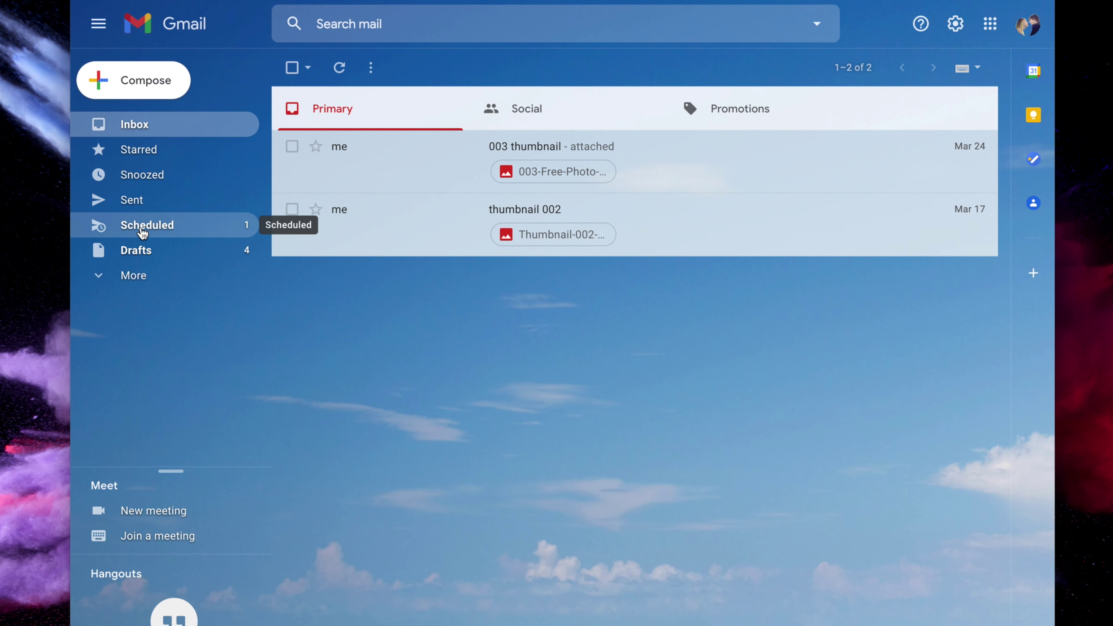
Select the test message among the scheduled mail and cancel its scheduled sending.
click(143, 228)
click(292, 147)
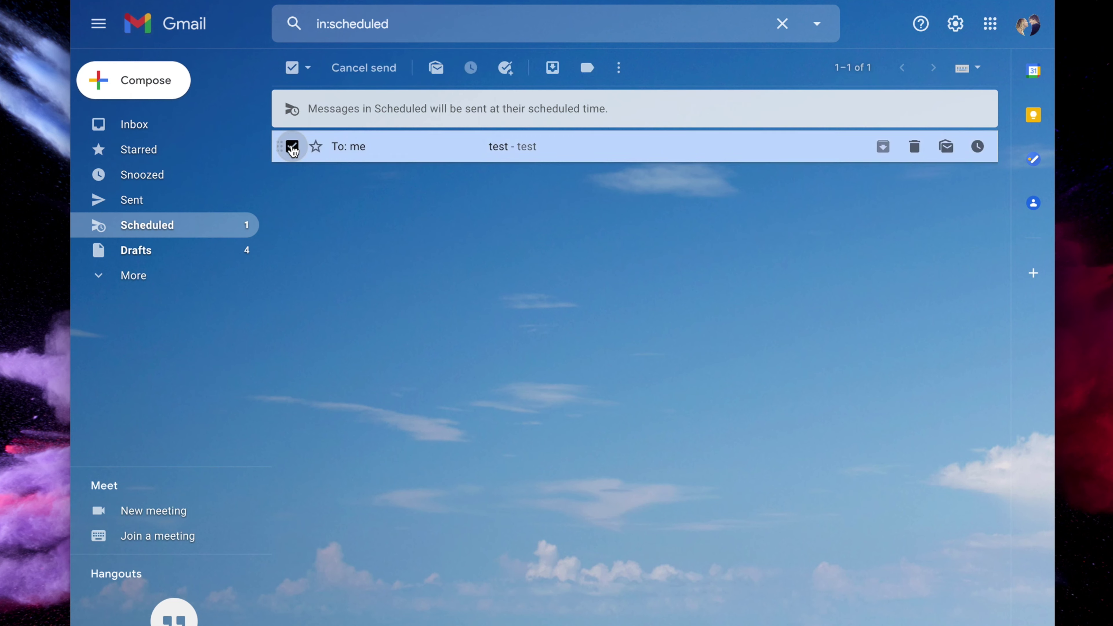
click(365, 70)
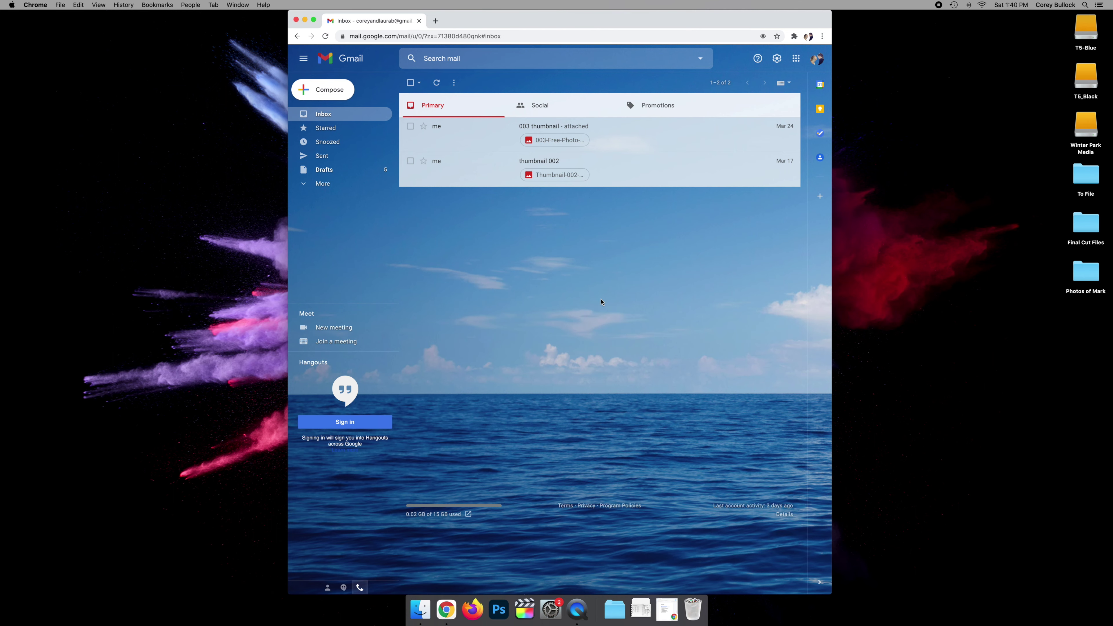
Compose a message to the account owner's contact with subject "test" and body "This is an invoice to ________", signed with the sender's first name.
click(332, 91)
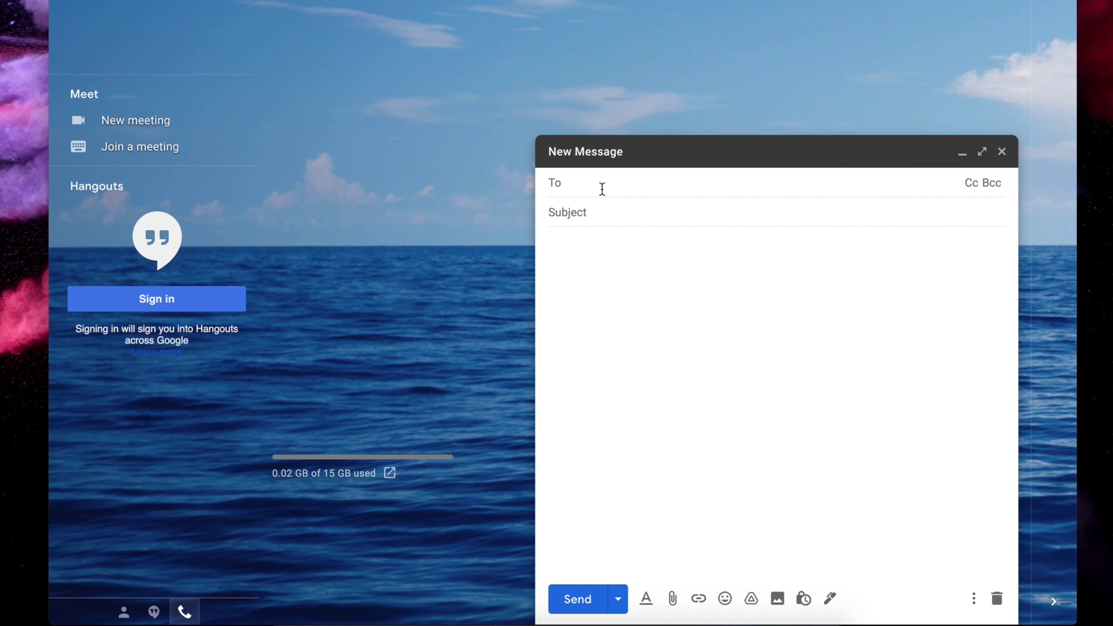
text(c)
key(Return)
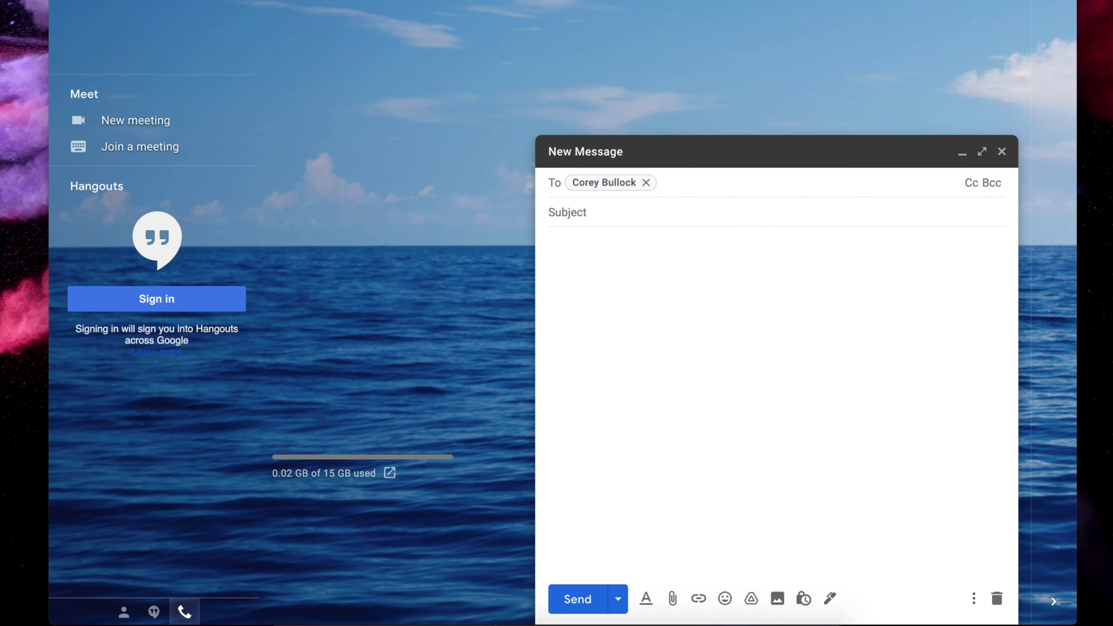
key(Tab)
text(t)
key(Tab)
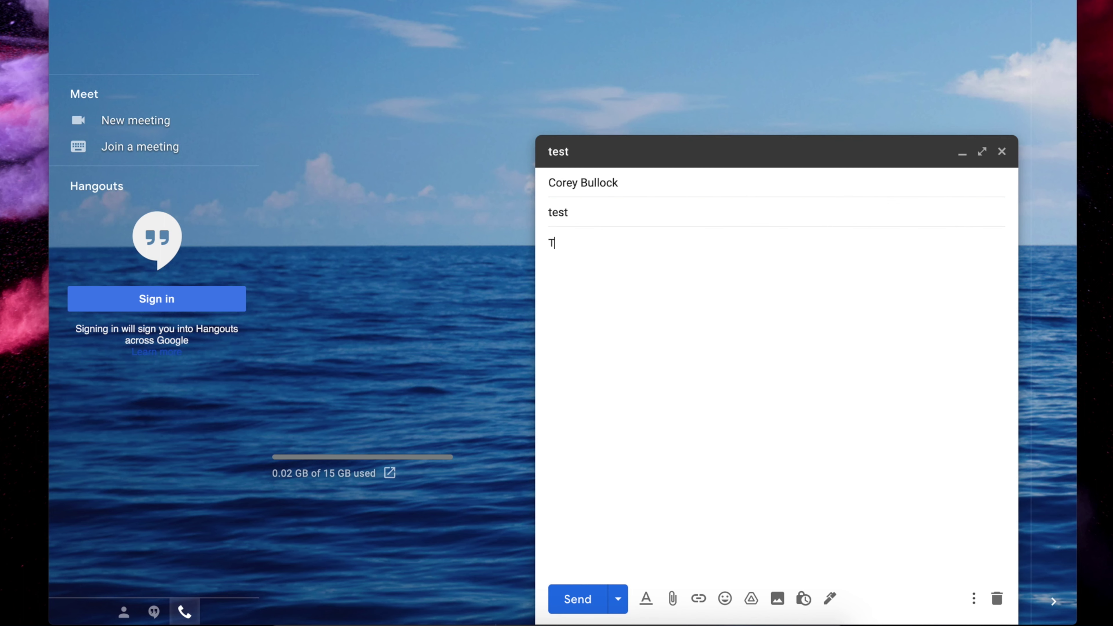
text(This is an invoiciwe)
key(BackSpace)
key(Tab)
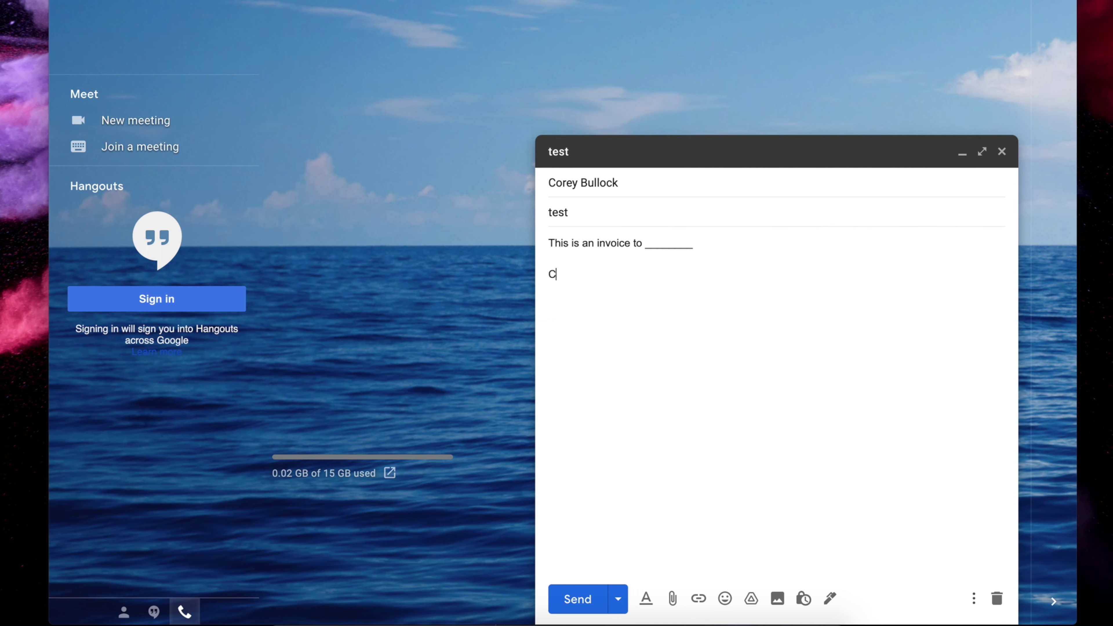
Save the invoice draft as a new template named "test".
click(971, 600)
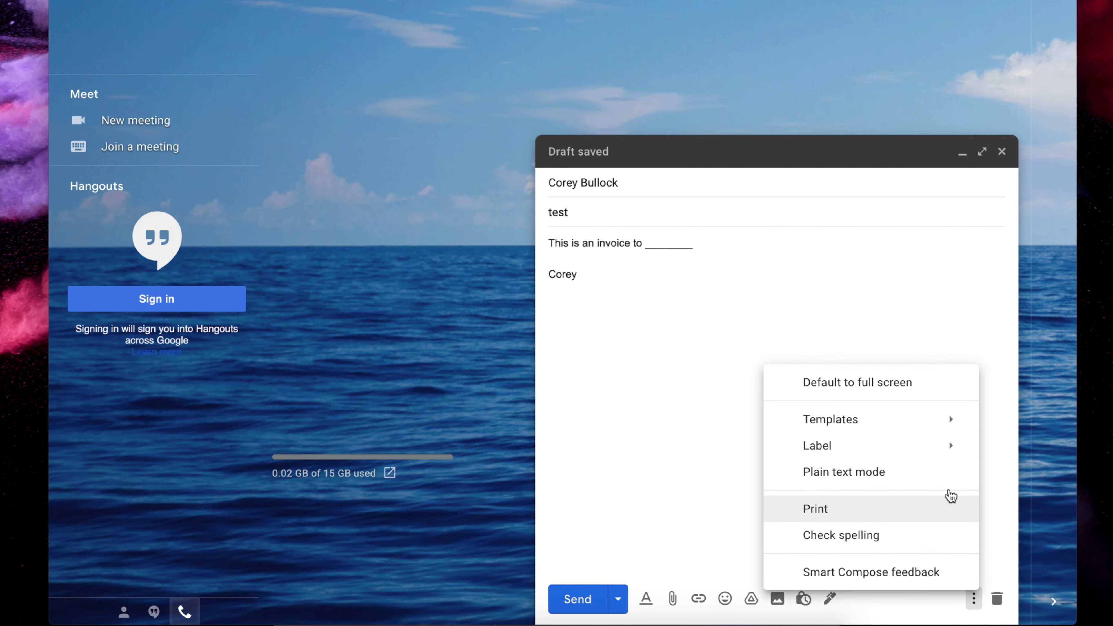
mouse_move(907, 421)
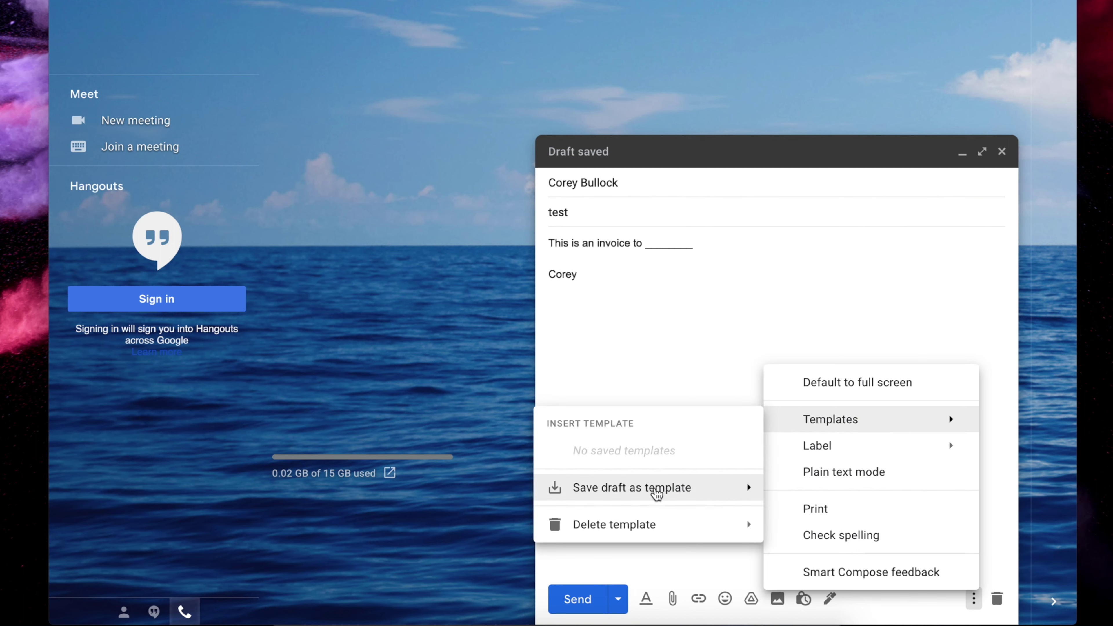
mouse_move(656, 492)
click(456, 562)
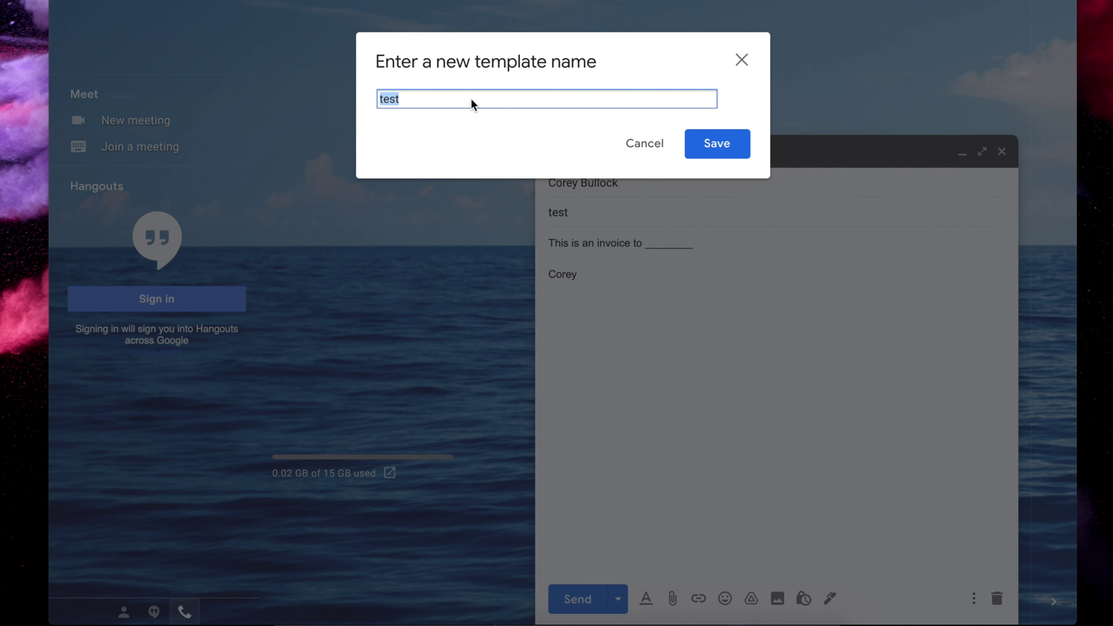
click(719, 151)
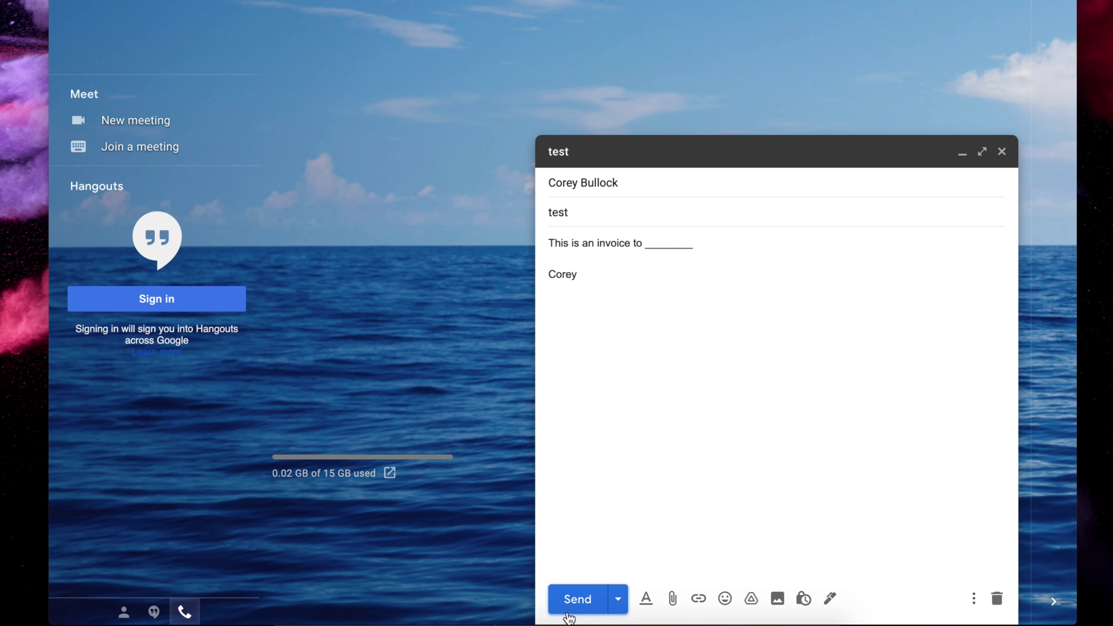
Close the draft, start a new message and insert the "test" template into it.
click(1001, 151)
key(c)
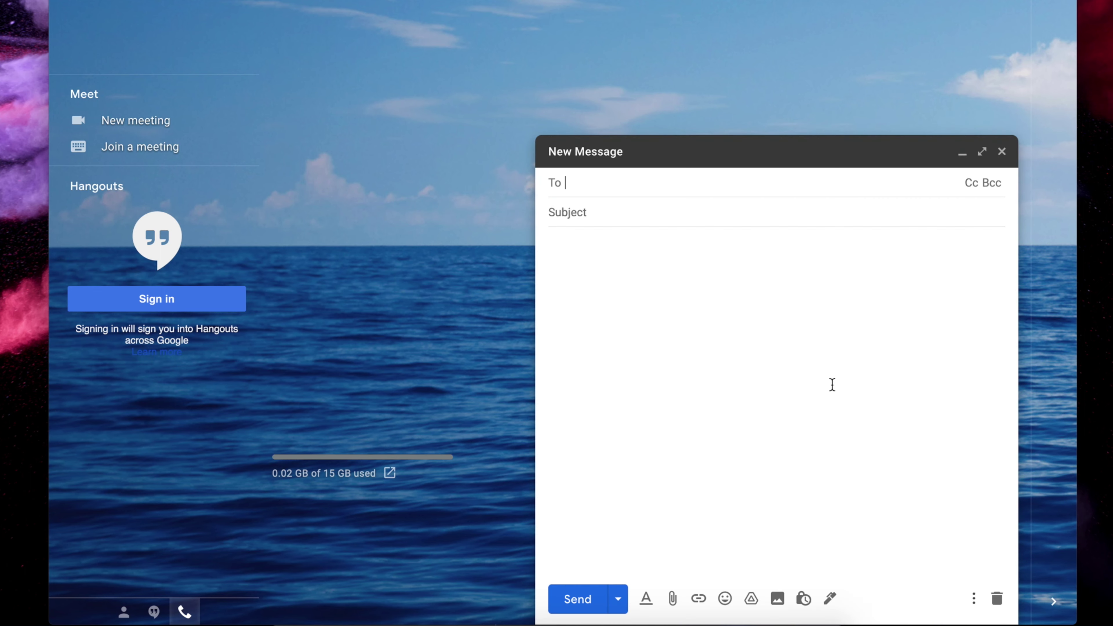
click(973, 601)
mouse_move(919, 428)
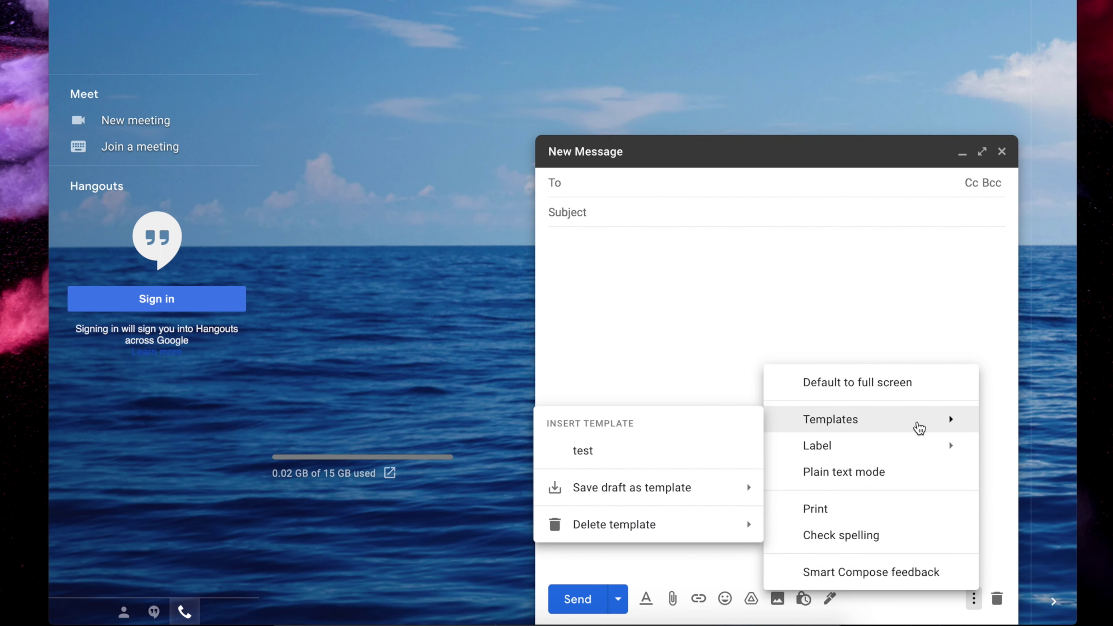
click(583, 450)
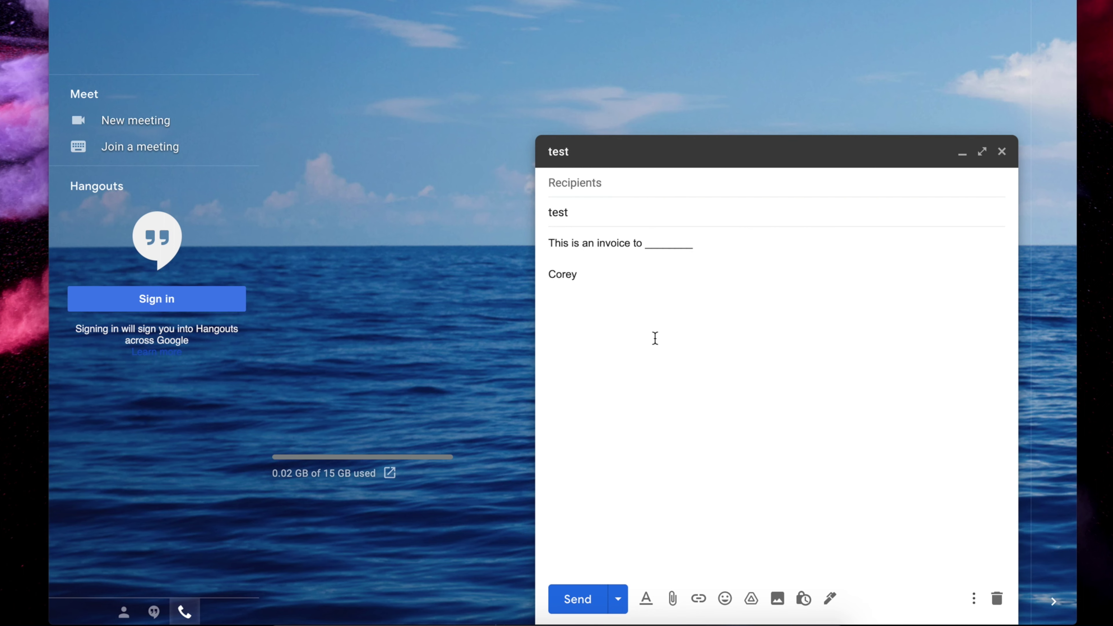
Close the message created from the template.
click(974, 598)
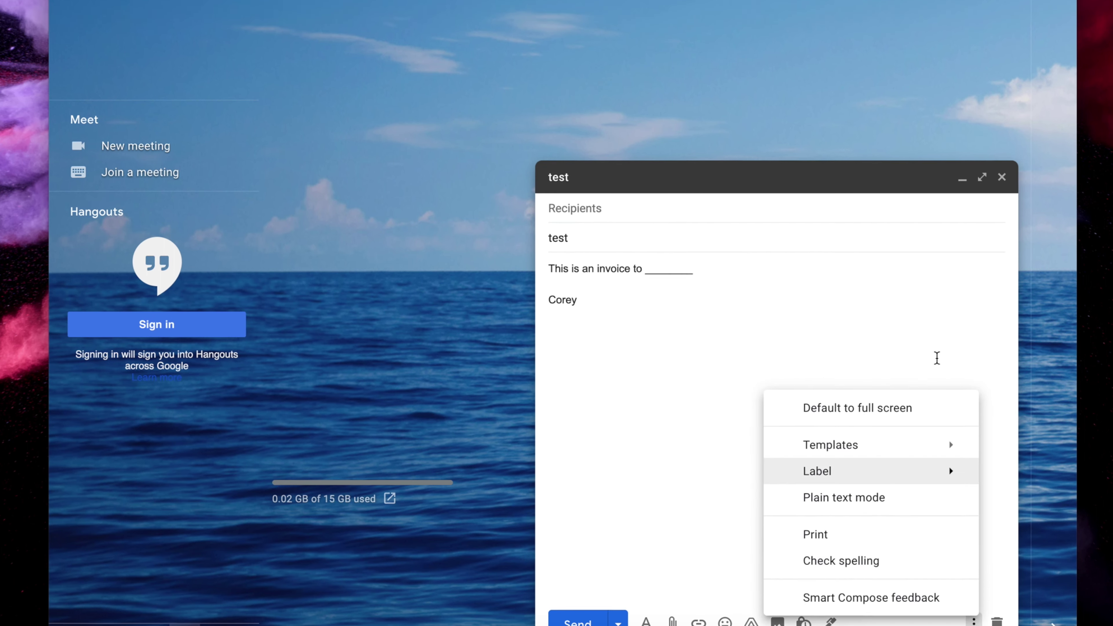
click(937, 358)
click(1001, 177)
Open the full mail settings and go to the Advanced options.
click(974, 26)
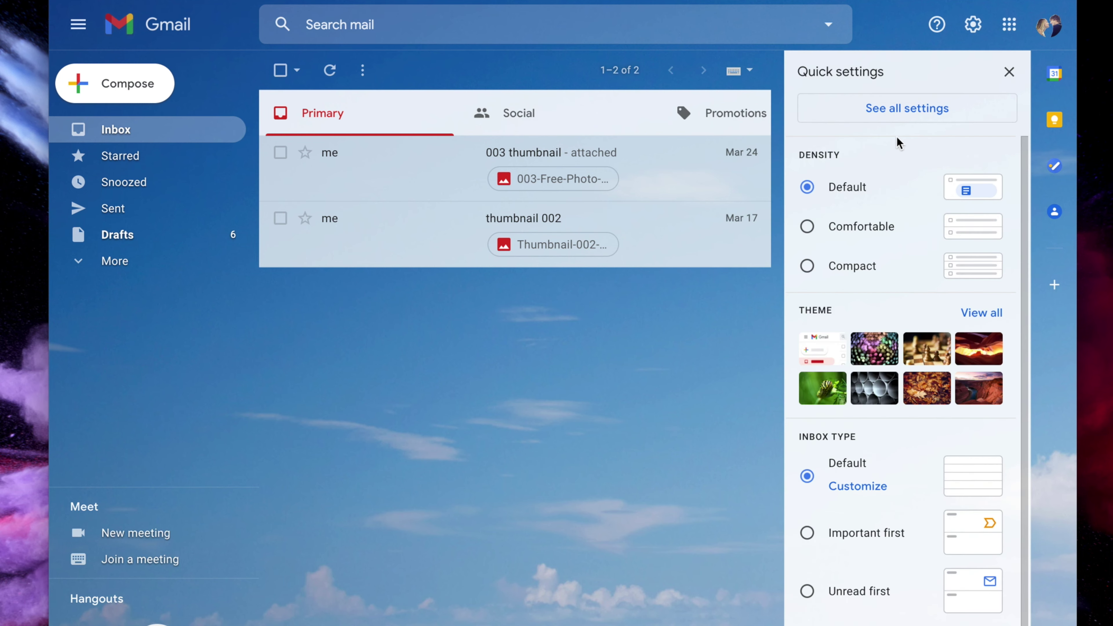
click(898, 115)
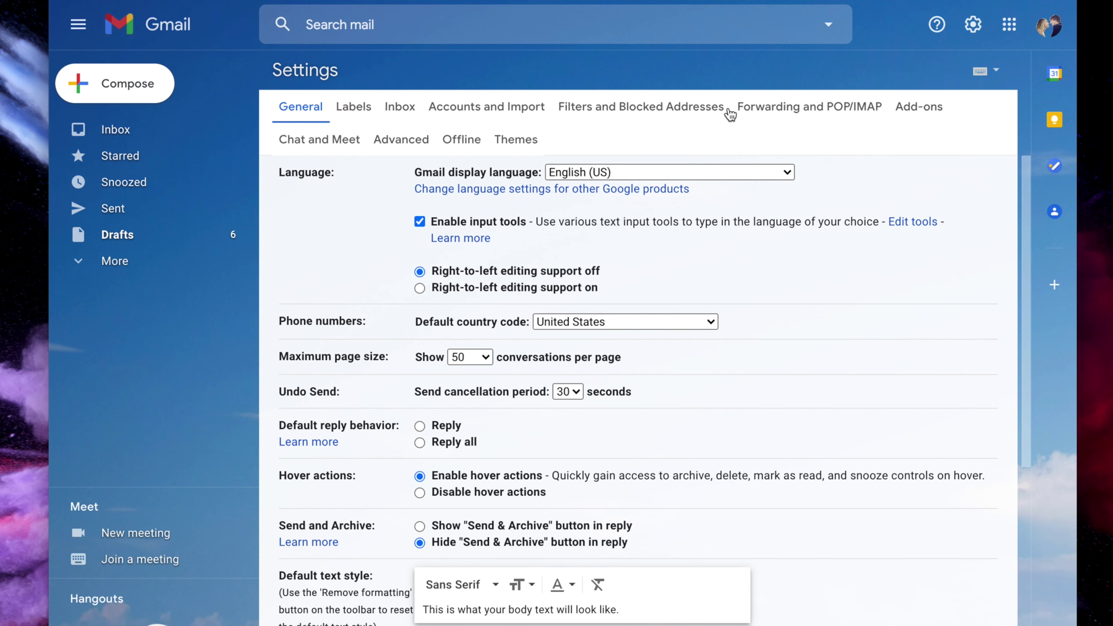
click(530, 114)
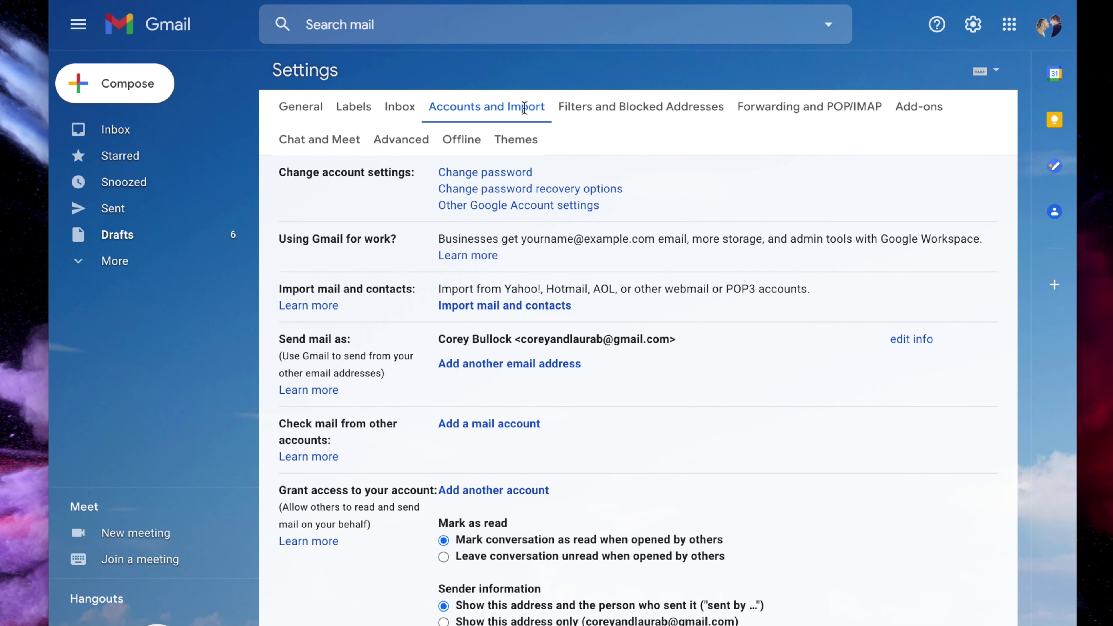
click(396, 140)
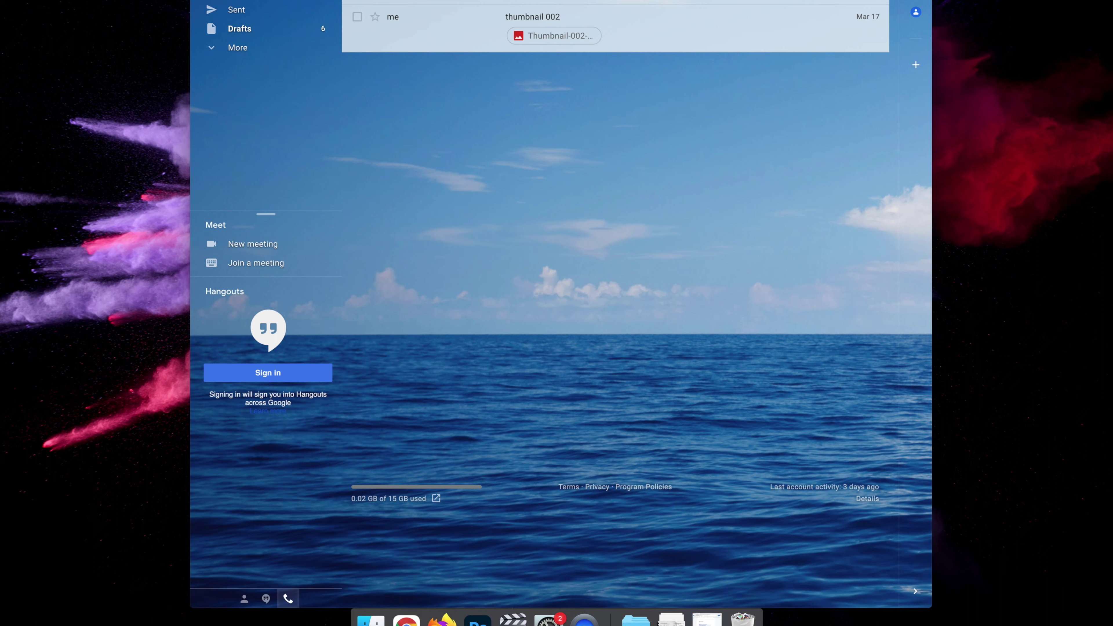
Start a new message, enter the recipient's name, and use "test" as both the subject and the body text.
text(c)
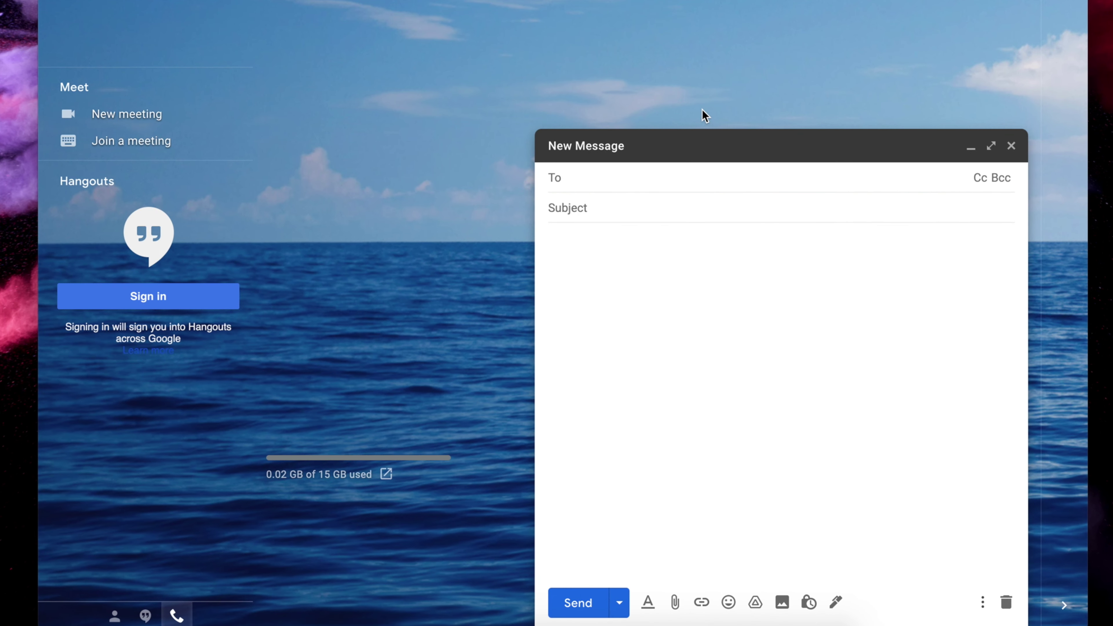
text(corey)
key(Tab)
text(test)
key(Tab)
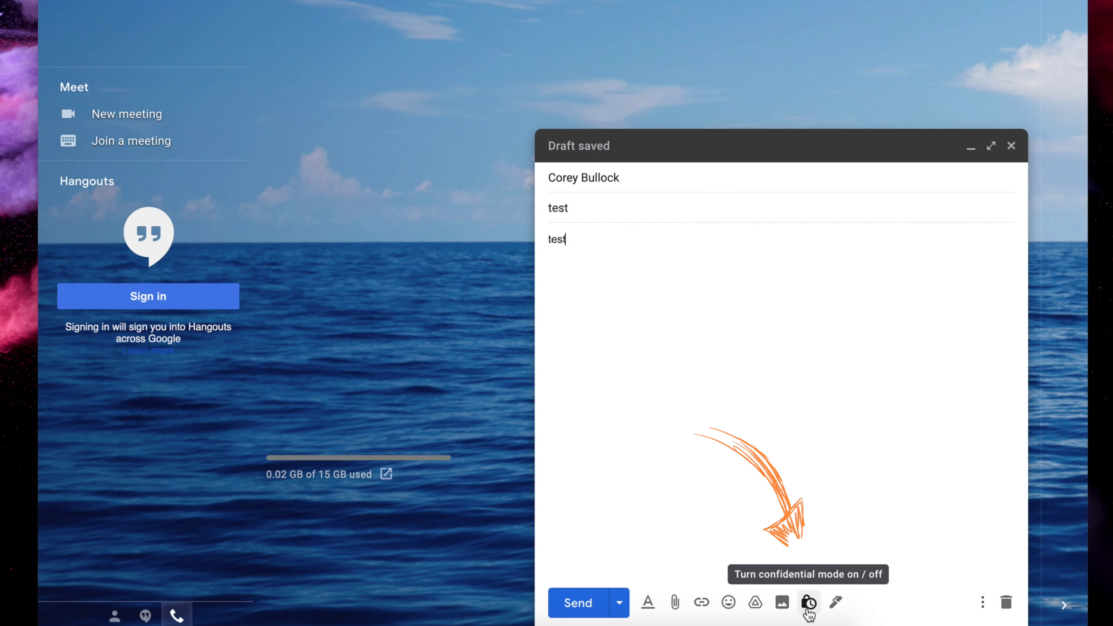
Turn on confidential mode for the message with expiration in 1 day and an SMS passcode required, and save it.
click(808, 608)
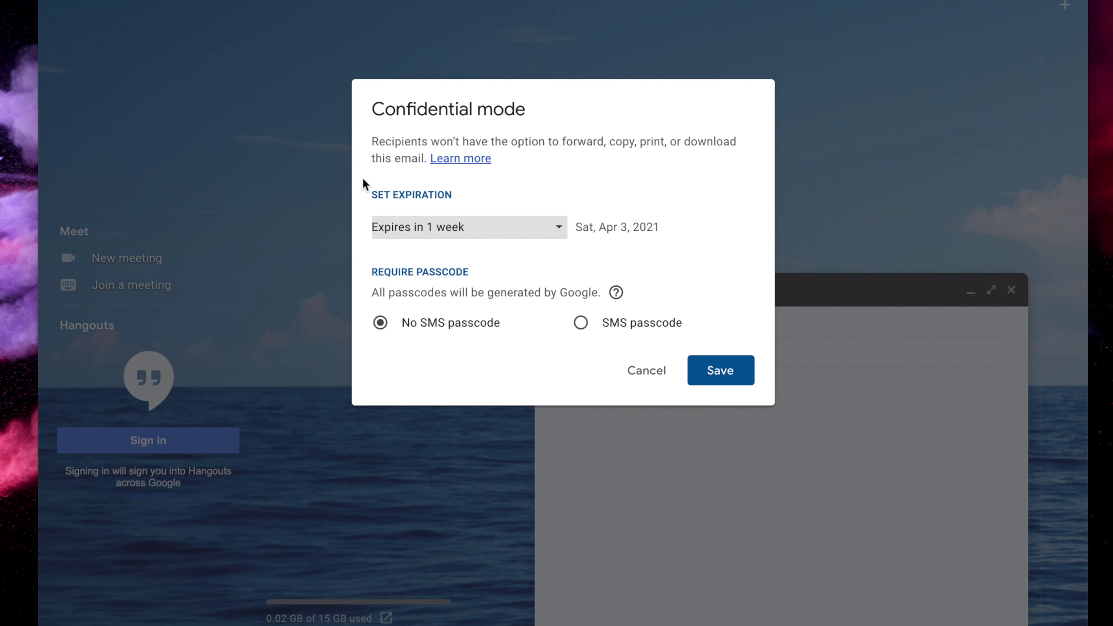
click(555, 223)
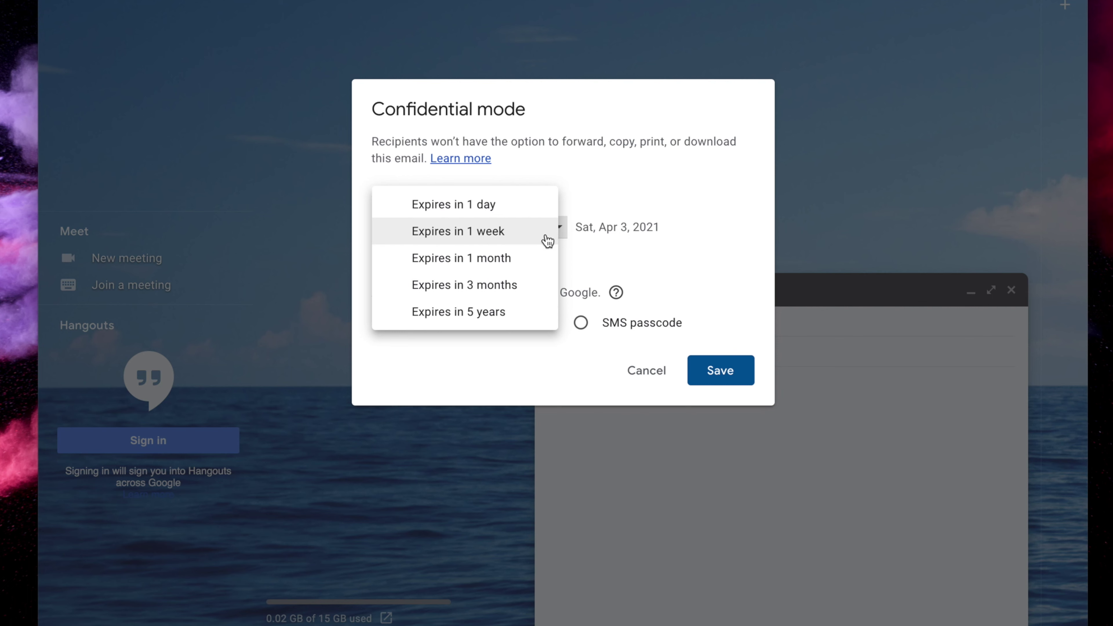
click(537, 197)
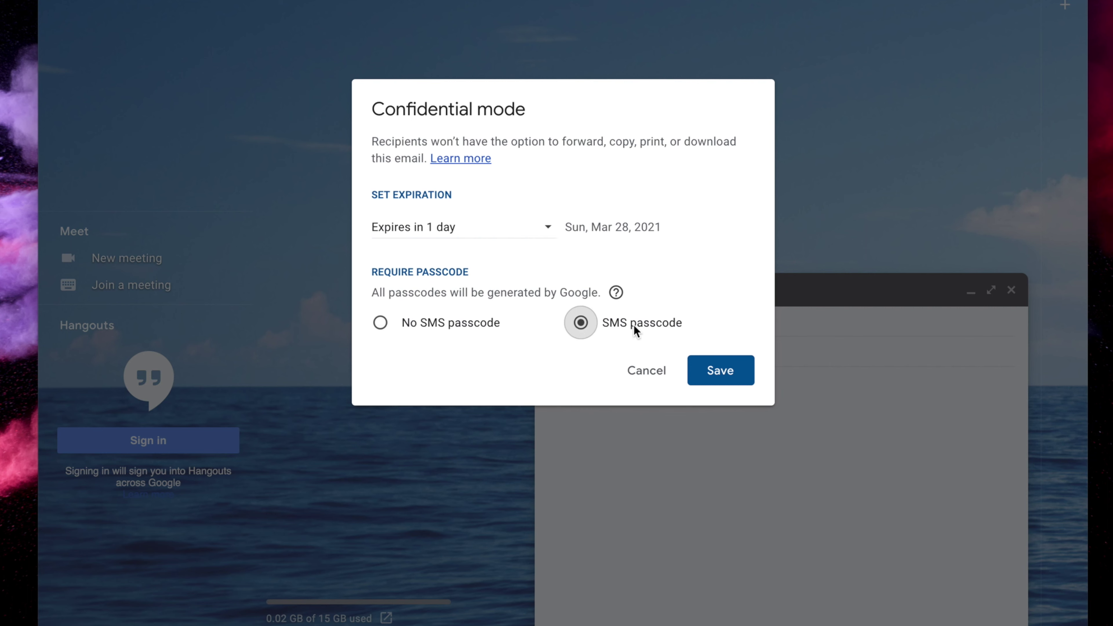
click(713, 371)
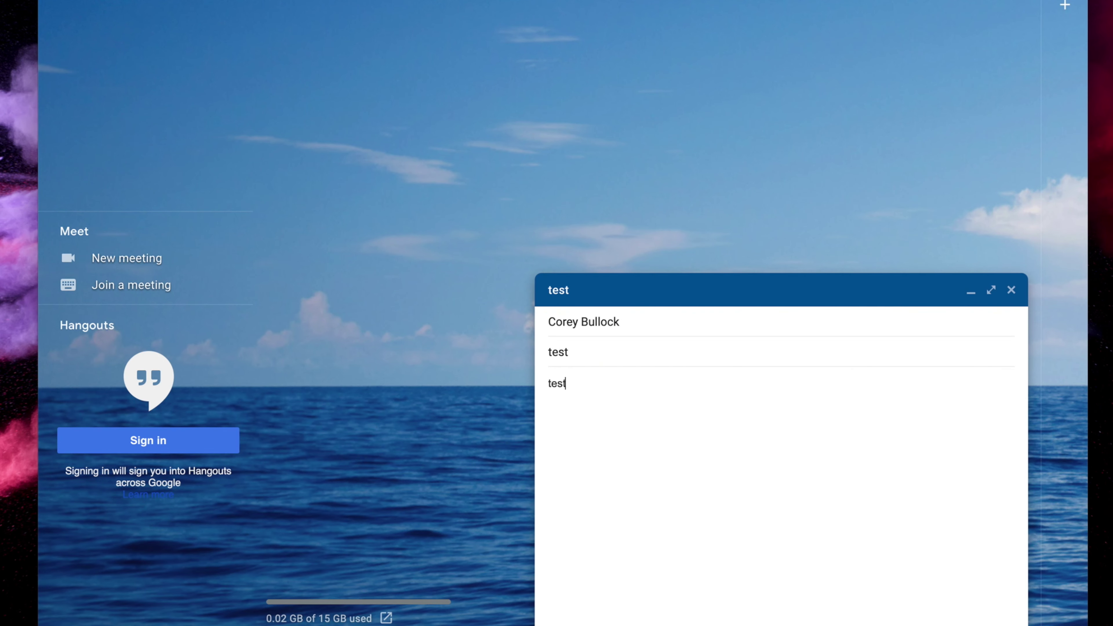